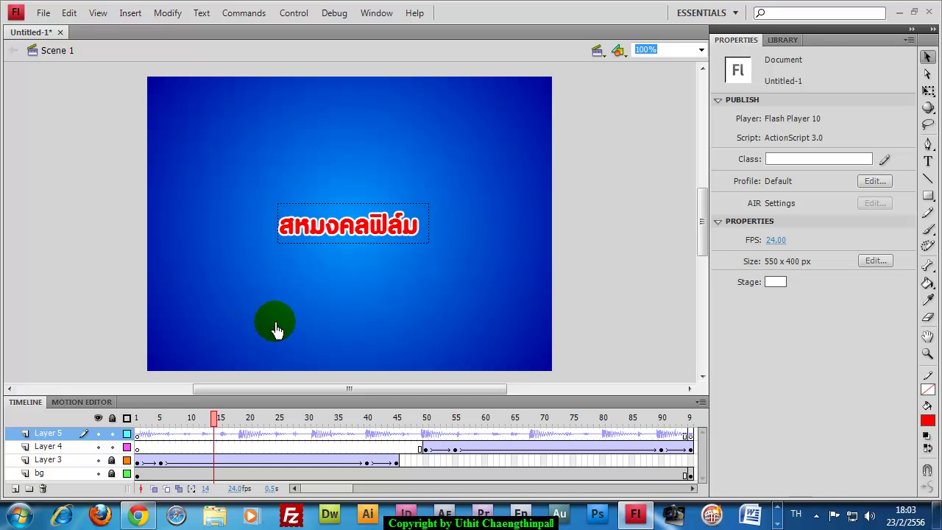
Save the animation to the Desktop as test in the Flash CS4 Document (*.fla) format.
left_click_drag(213, 418, 348, 430)
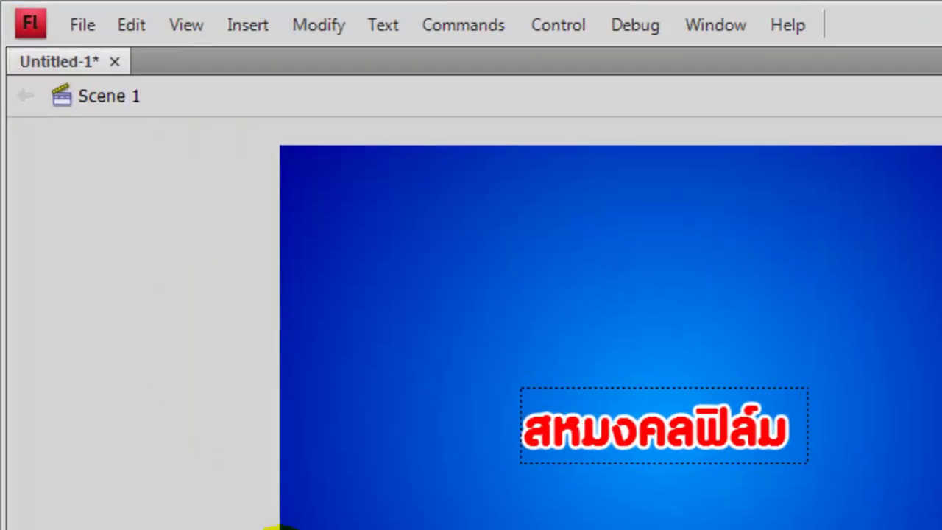
left_click(87, 28)
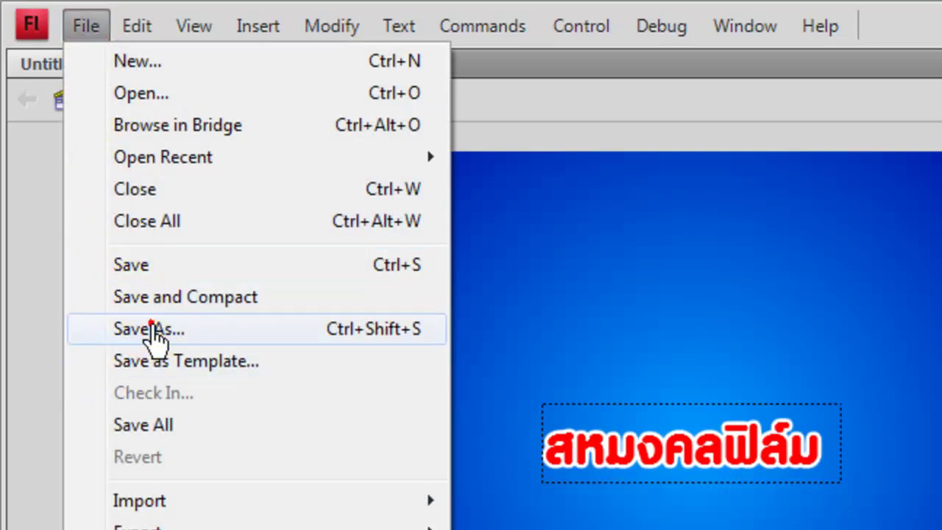
left_click(149, 335)
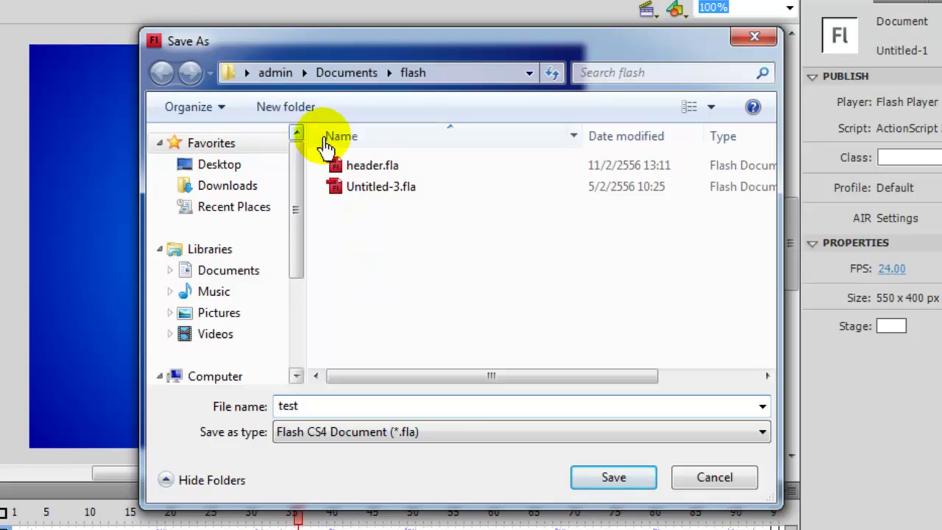
left_click(213, 169)
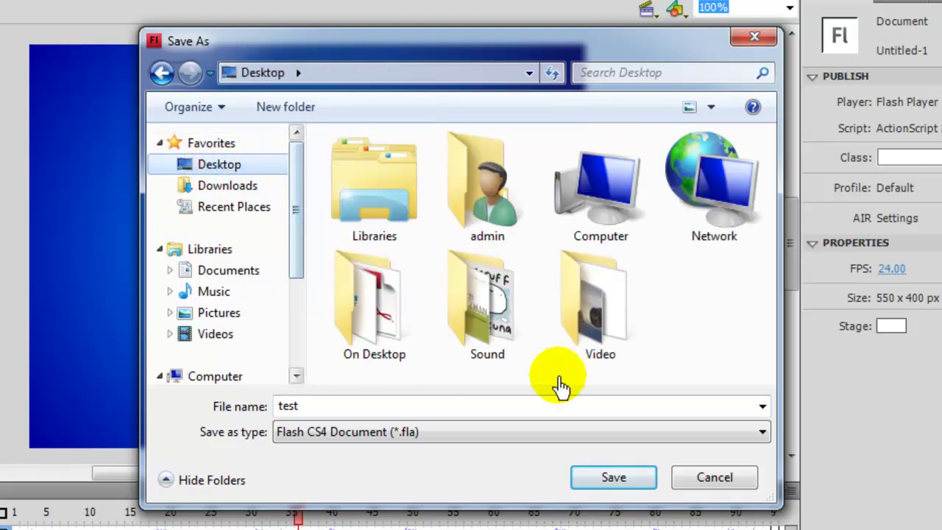
left_click(309, 433)
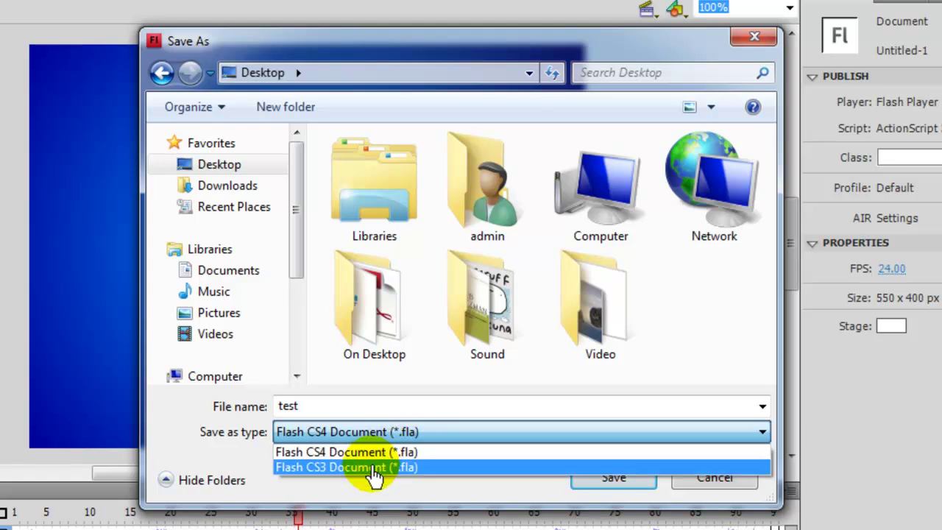
left_click(382, 405)
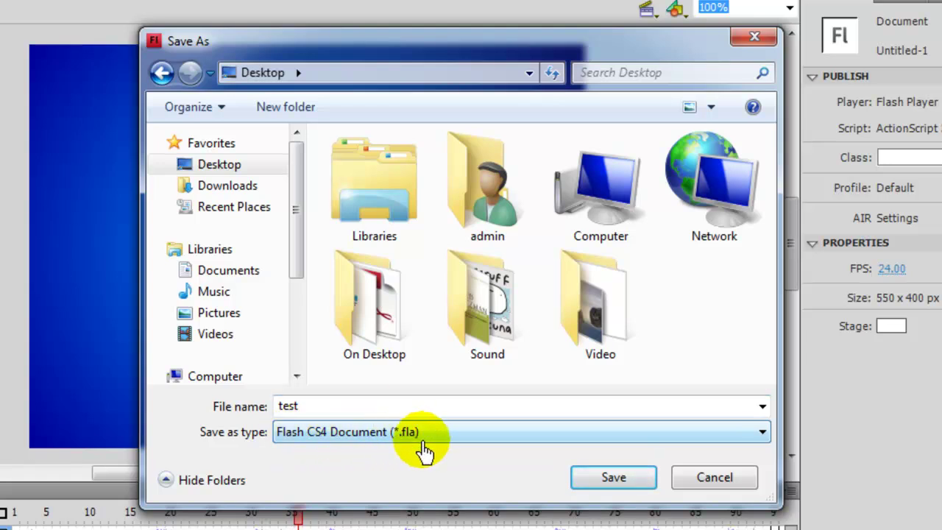
left_click(609, 478)
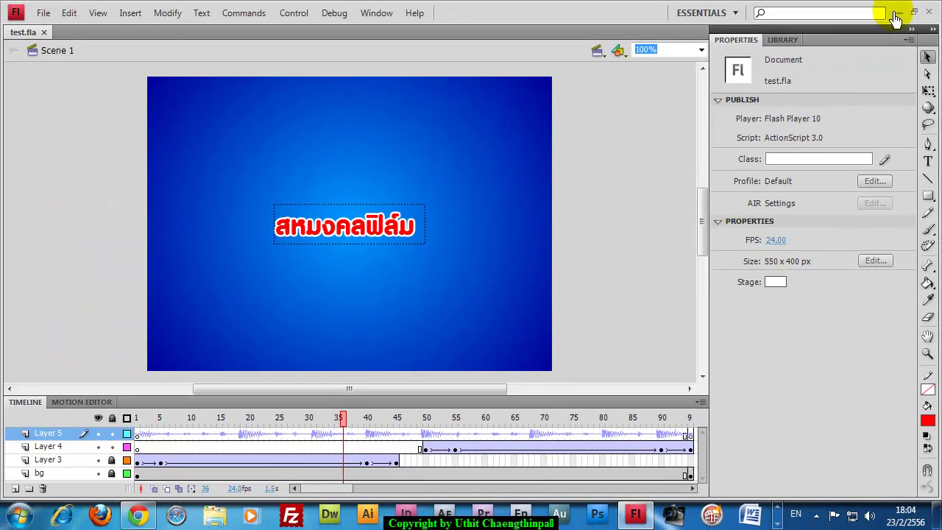
Switch to the Windows desktop to check the saved test.fla file, and return to Flash.
left_click(899, 13)
left_click(53, 381)
key("grave")
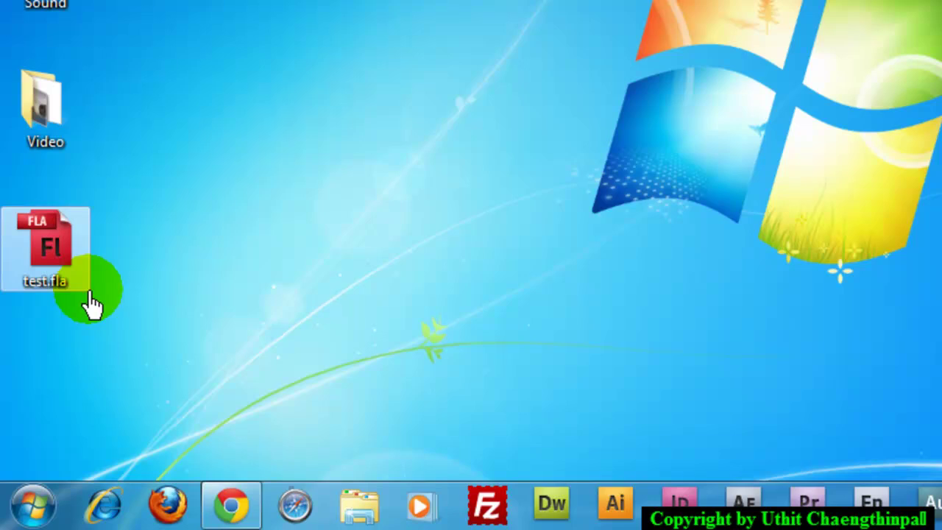
left_click(125, 294)
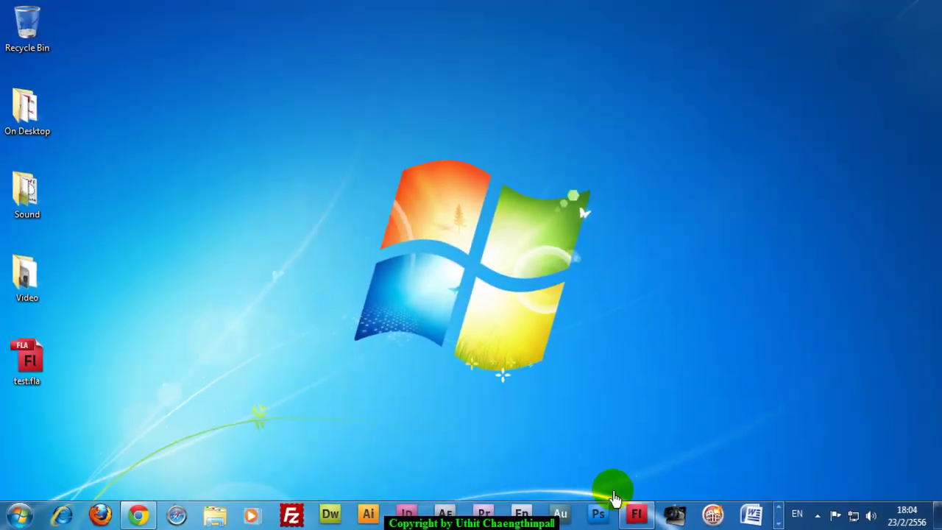
left_click(634, 510)
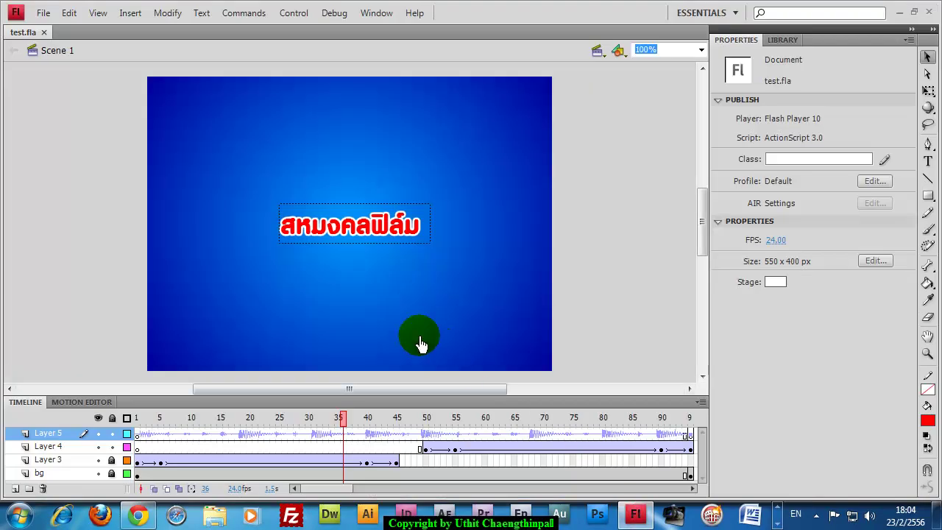
left_click_drag(365, 309, 431, 282)
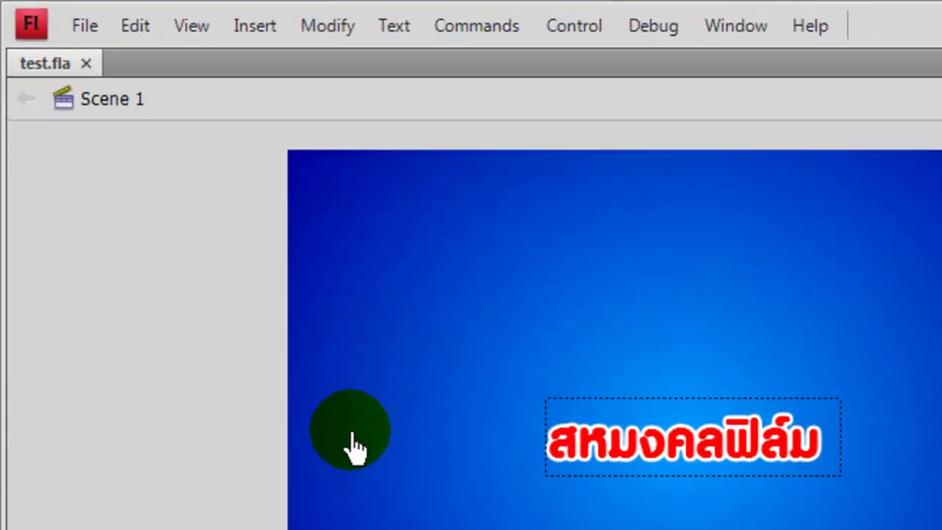
Open the publish settings and examine the output formats, the Flash and HTML options, and the SWF file name.
left_click(84, 28)
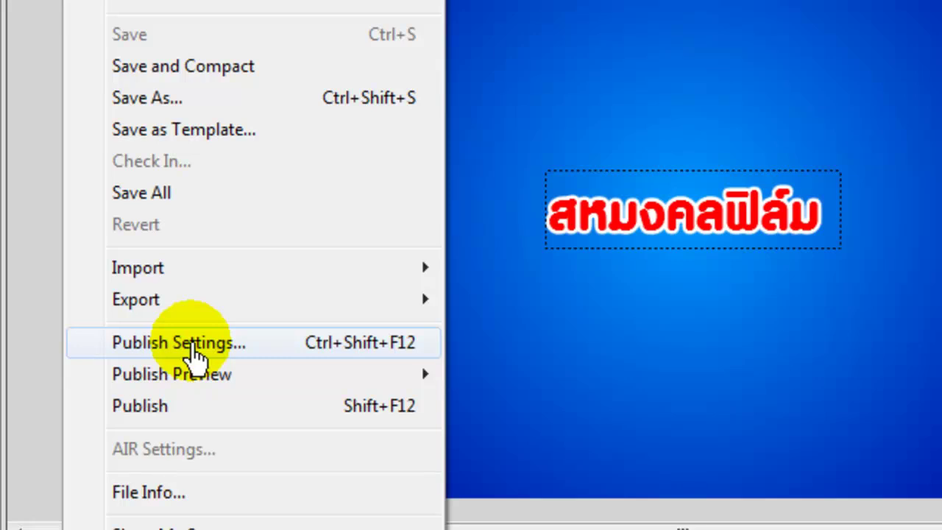
left_click(193, 352)
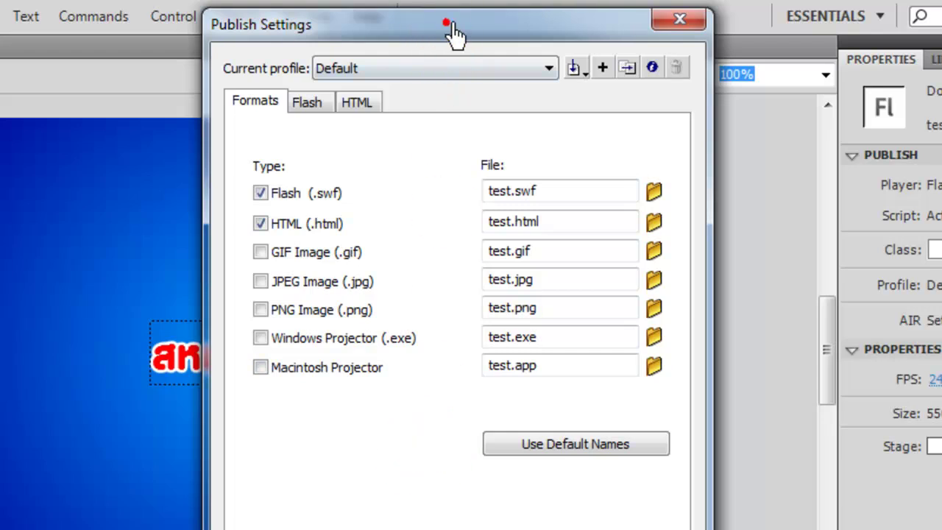
left_click_drag(446, 45, 454, 42)
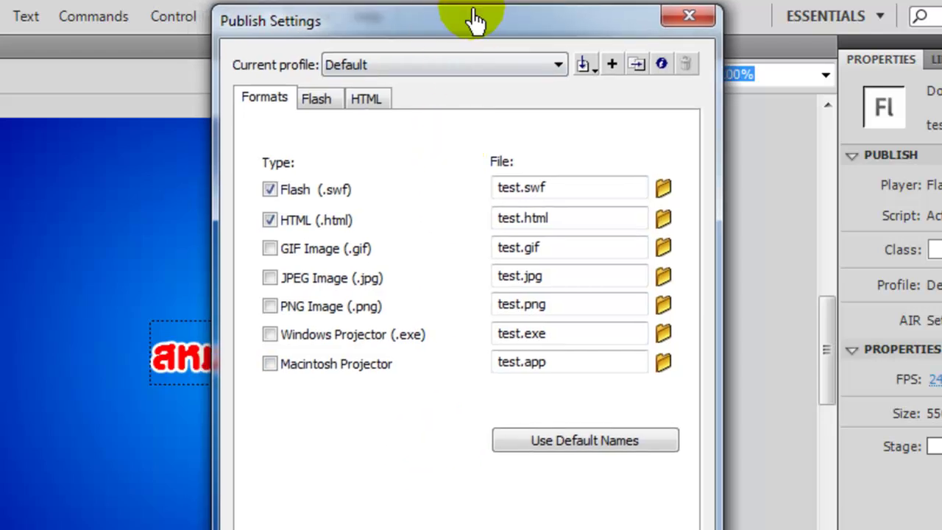
left_click(318, 102)
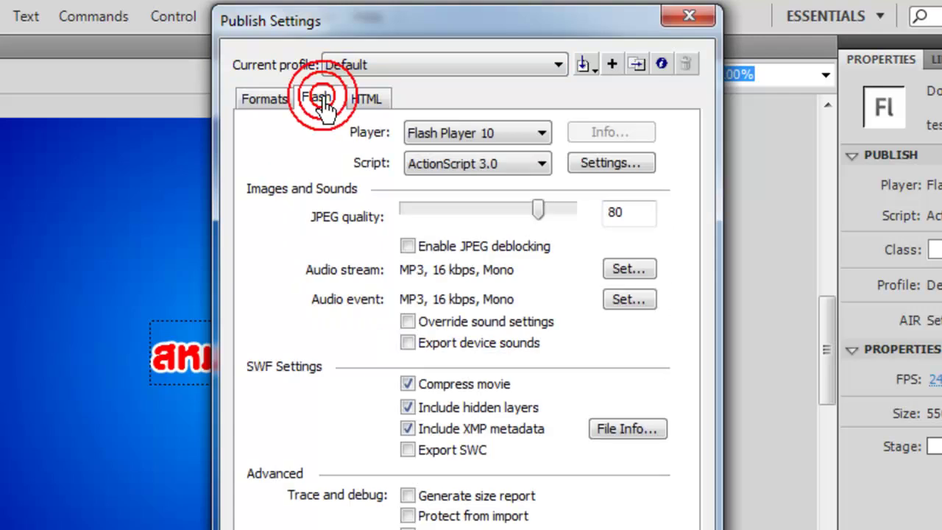
left_click(364, 109)
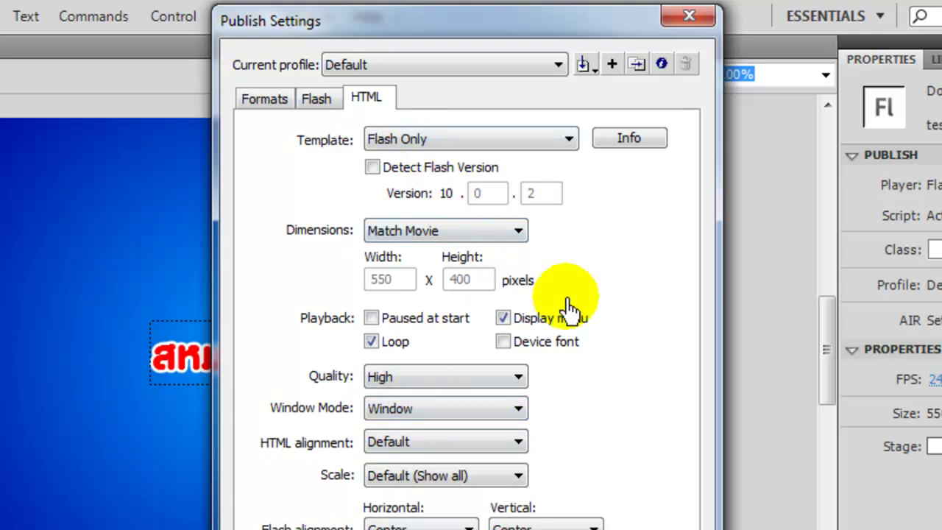
left_click(319, 101)
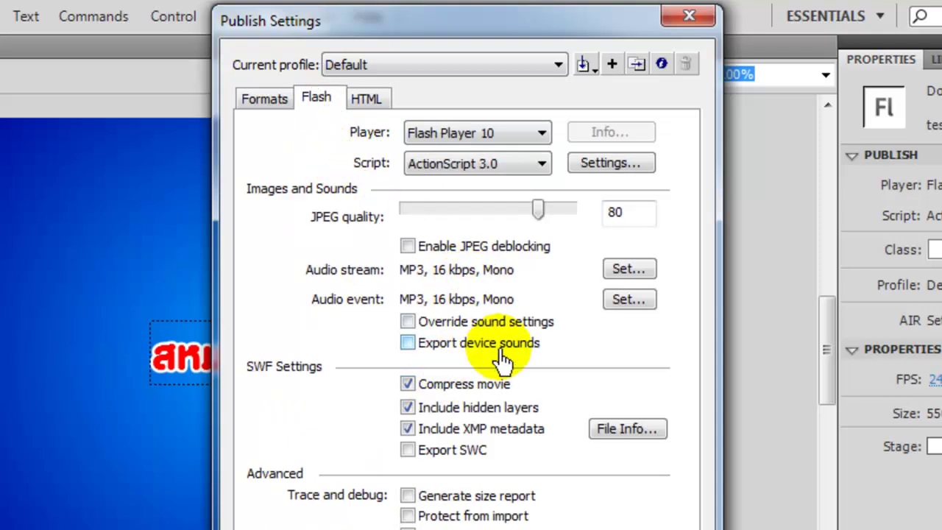
left_click(266, 101)
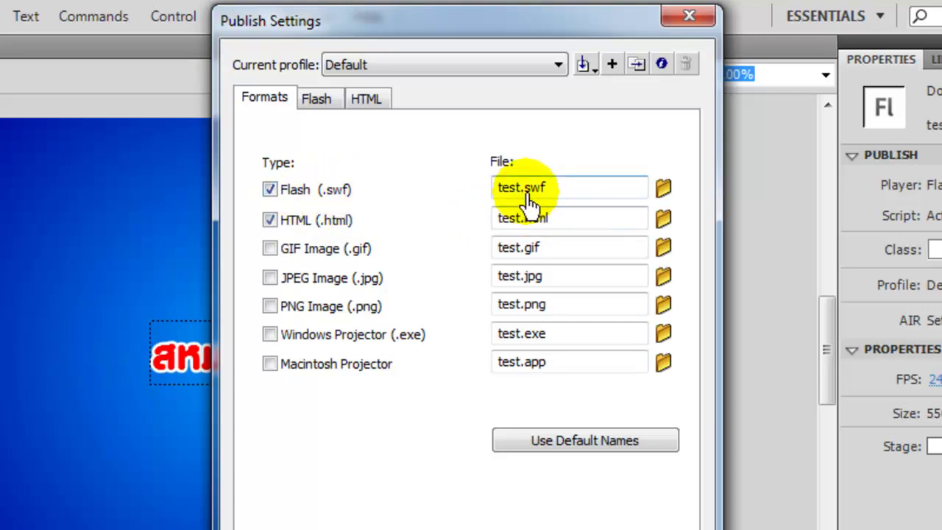
left_click_drag(549, 189, 525, 187)
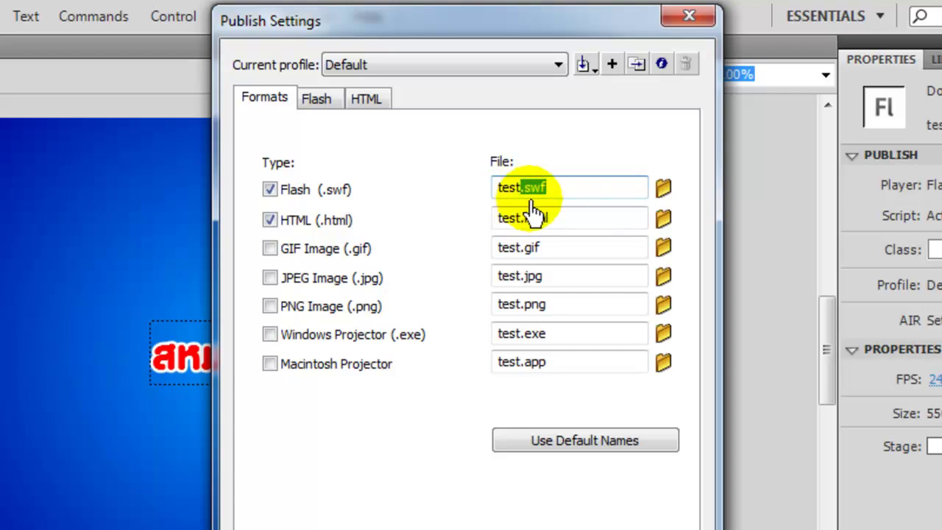
left_click(563, 187)
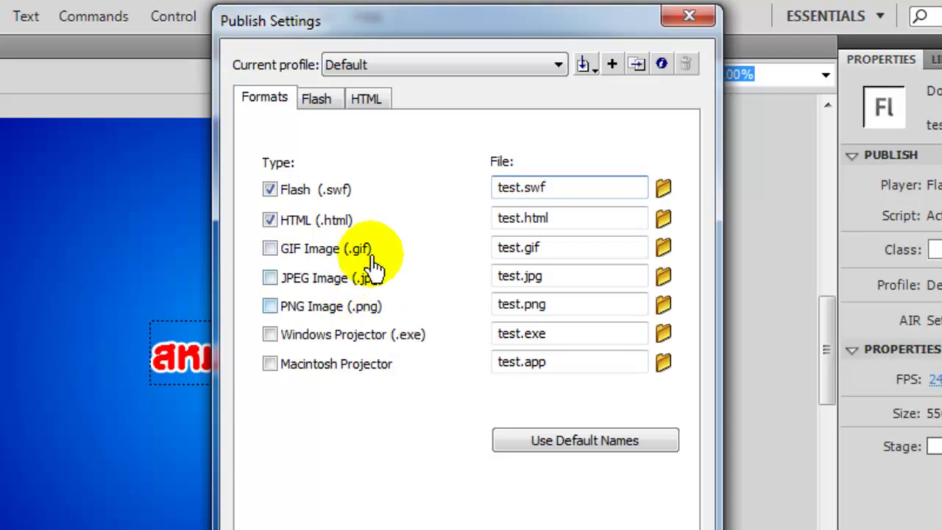
Enable GIF Image, JPEG Image, PNG Image, Windows Projector and Macintosh Projector as additional publish formats.
left_click(271, 250)
left_click(269, 277)
left_click(268, 304)
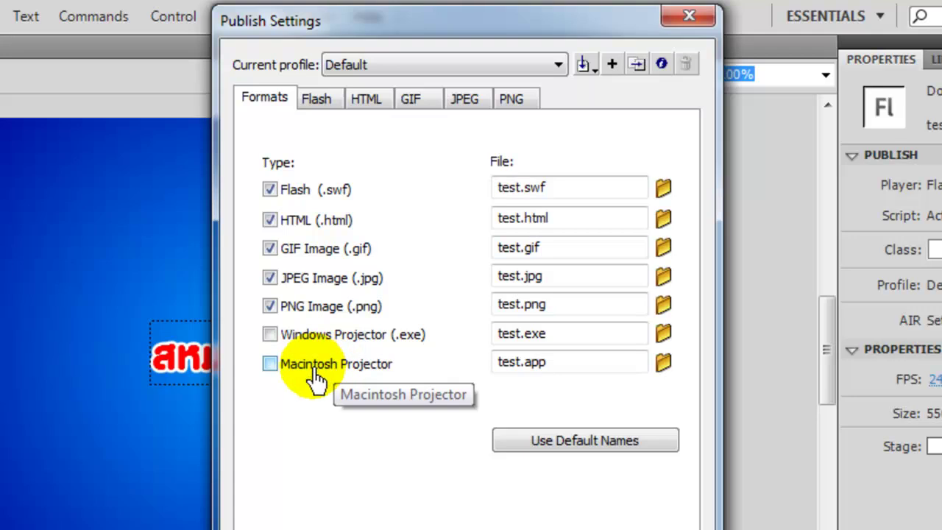
left_click(270, 334)
left_click(270, 364)
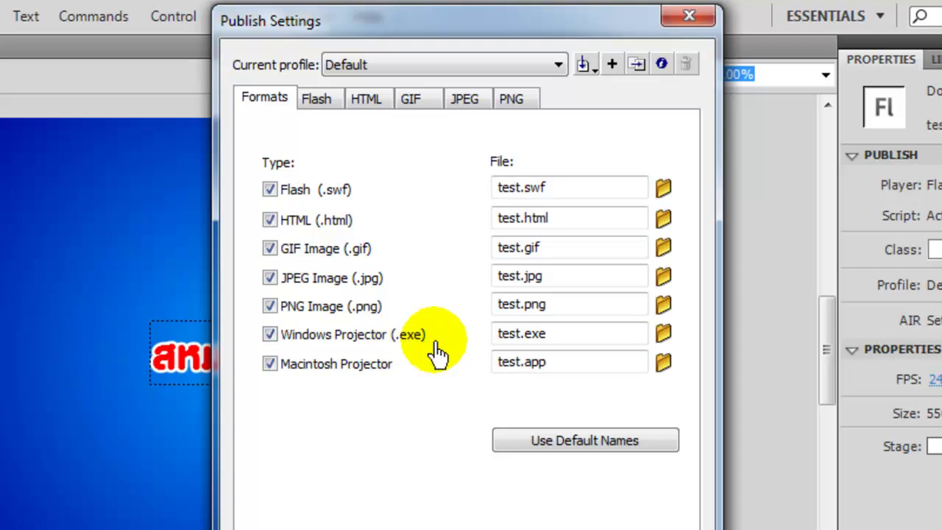
double_click(553, 334)
left_click(556, 332)
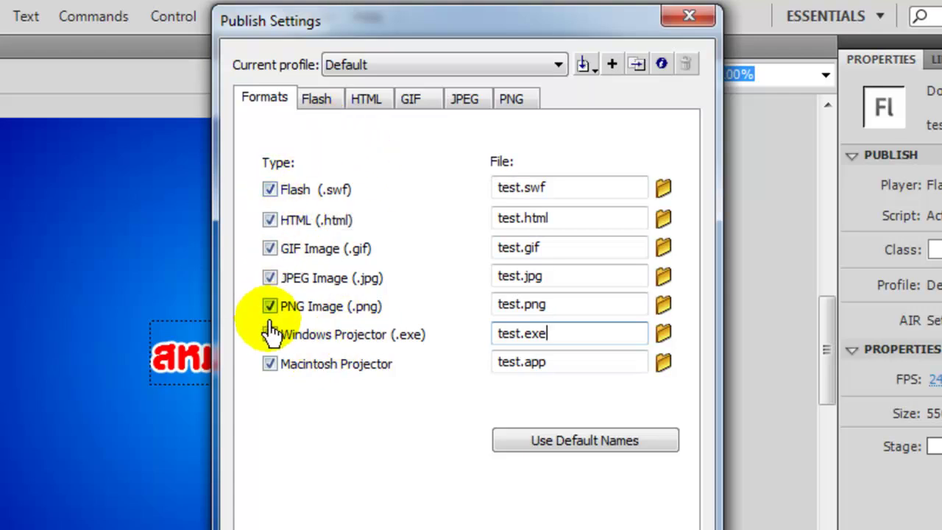
Review the Flash, HTML, GIF, JPEG and PNG publish options and accept the publish settings.
left_click(322, 105)
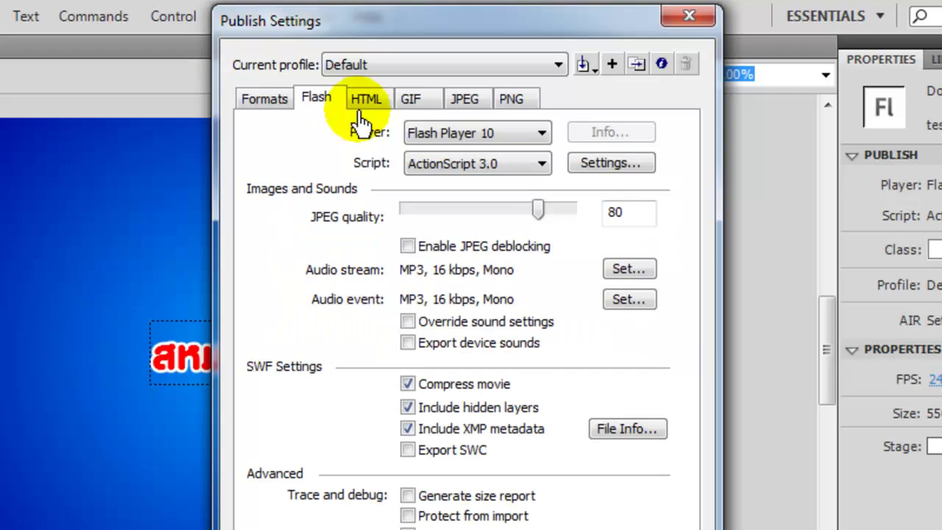
left_click(377, 103)
left_click(412, 103)
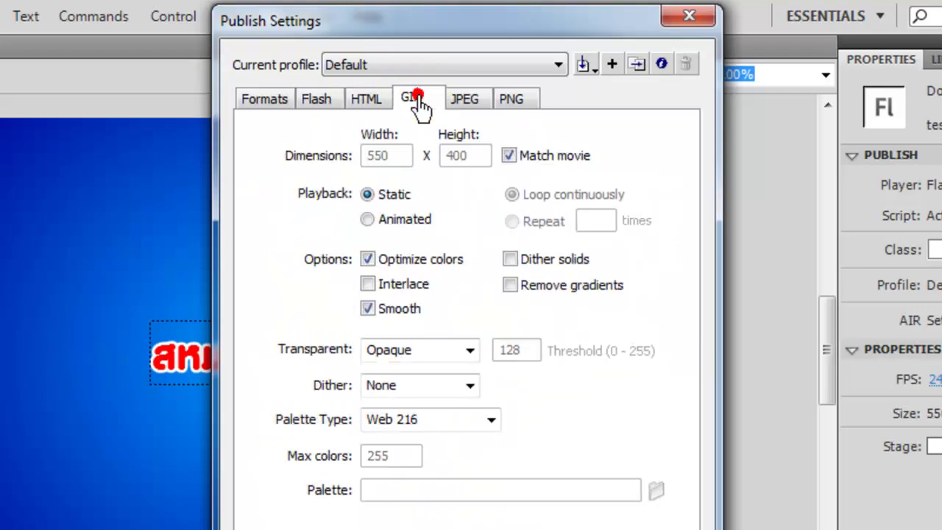
left_click(471, 107)
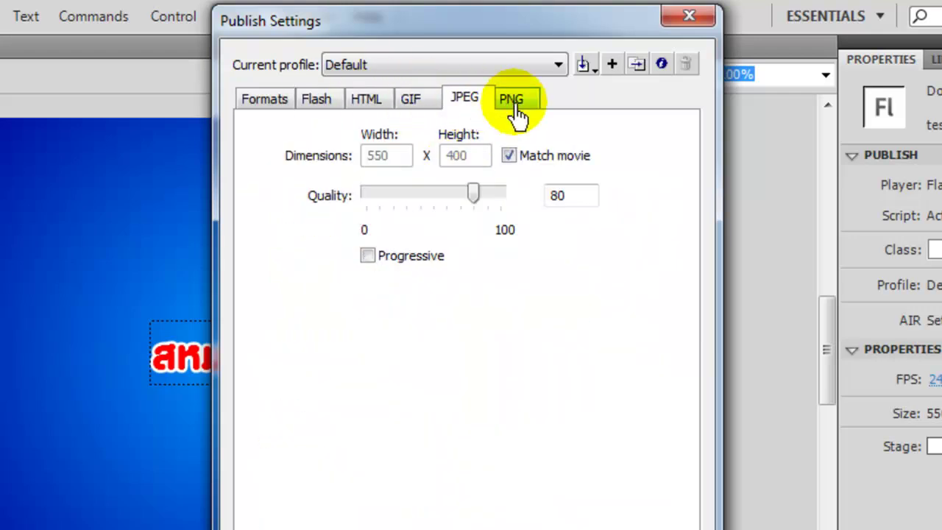
left_click(513, 103)
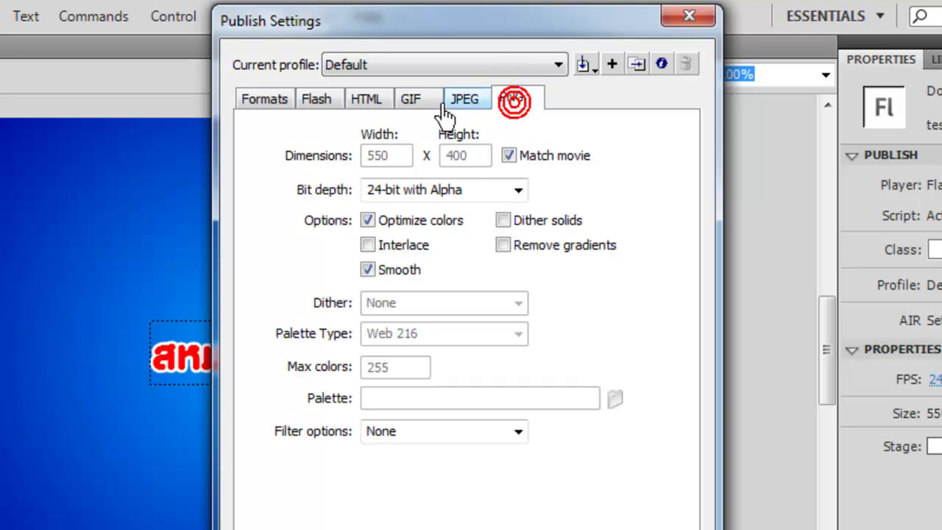
left_click(262, 101)
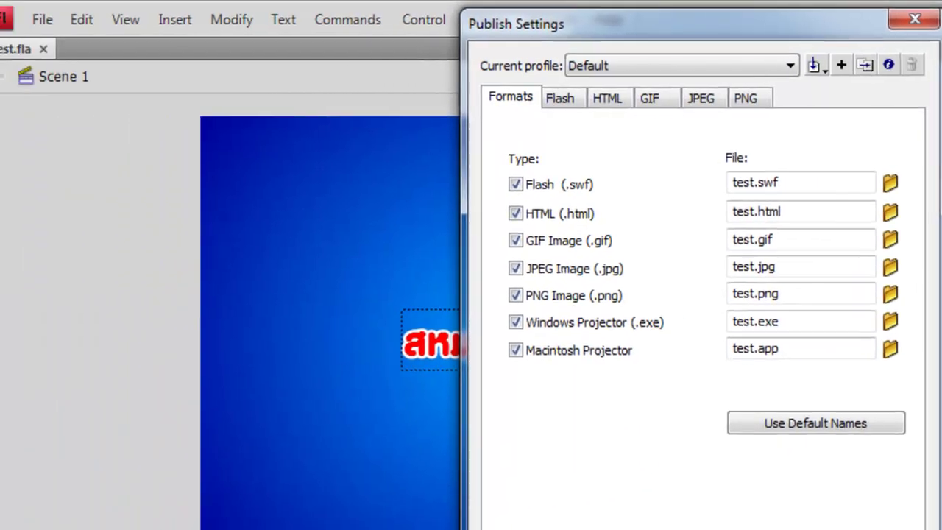
key("Return")
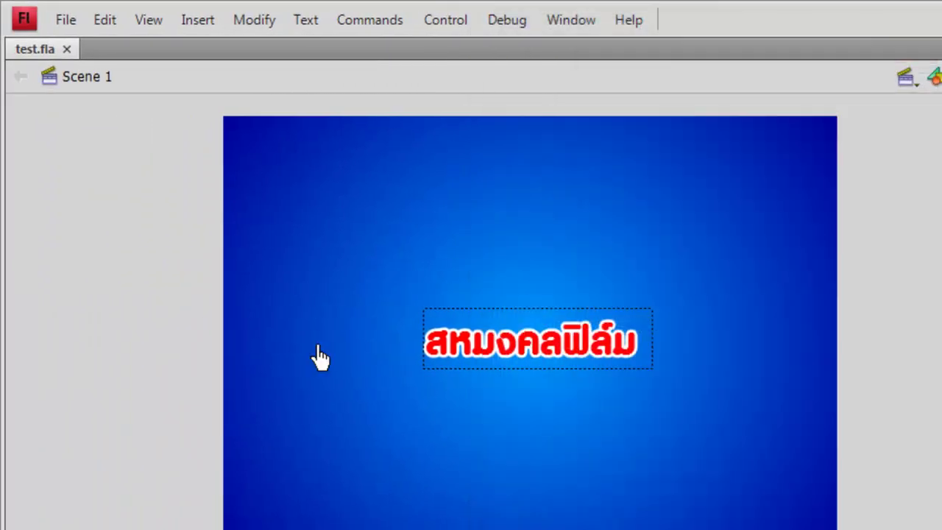
Reopen the publish settings and, while choosing the SWF file's publish destination, create a folder named Project on the Desktop.
left_click(68, 23)
mouse_move(131, 475)
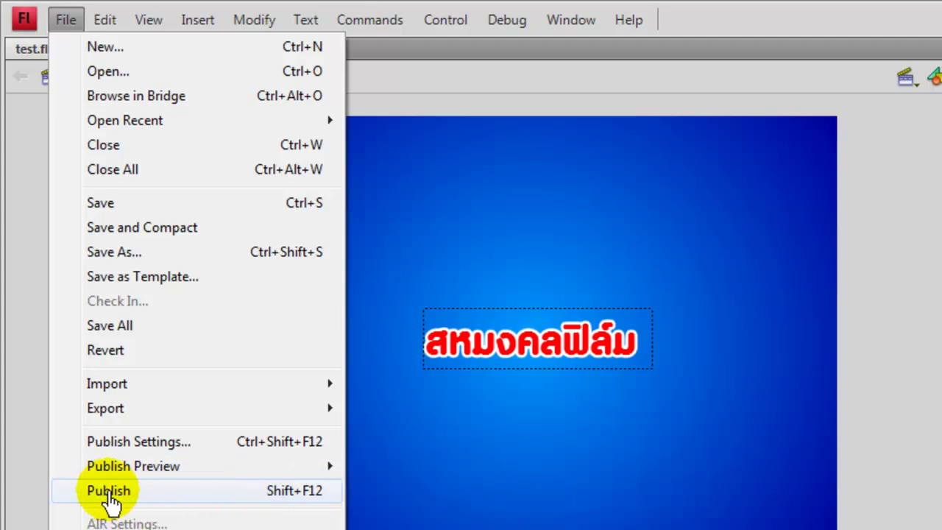
left_click(189, 443)
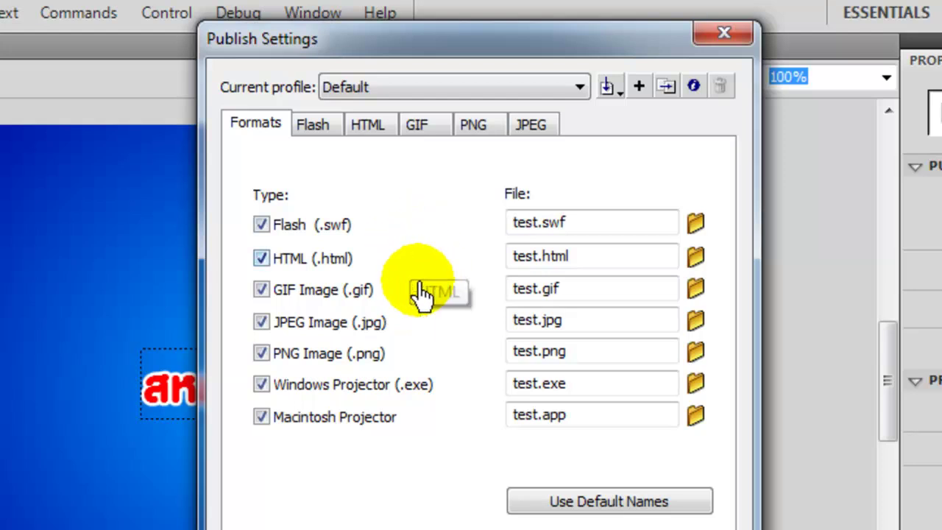
left_click(696, 224)
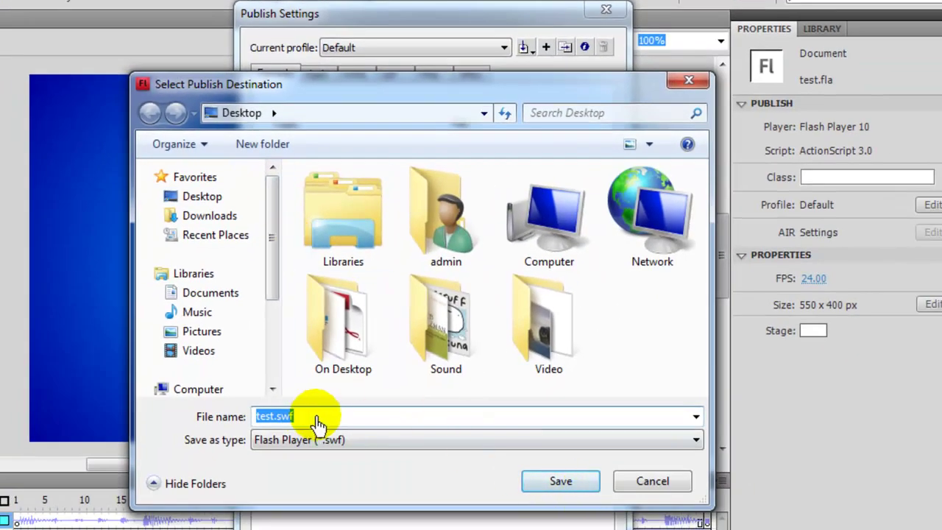
left_click(614, 351)
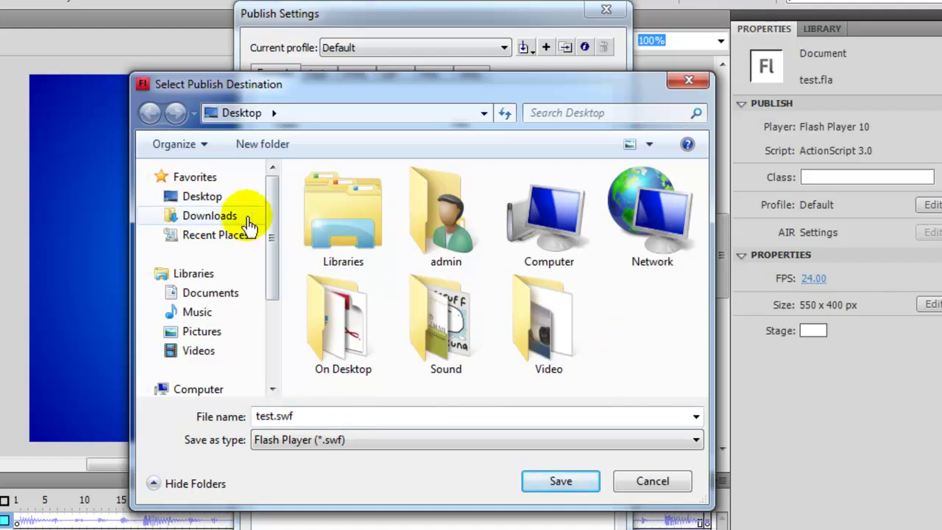
left_click(263, 144)
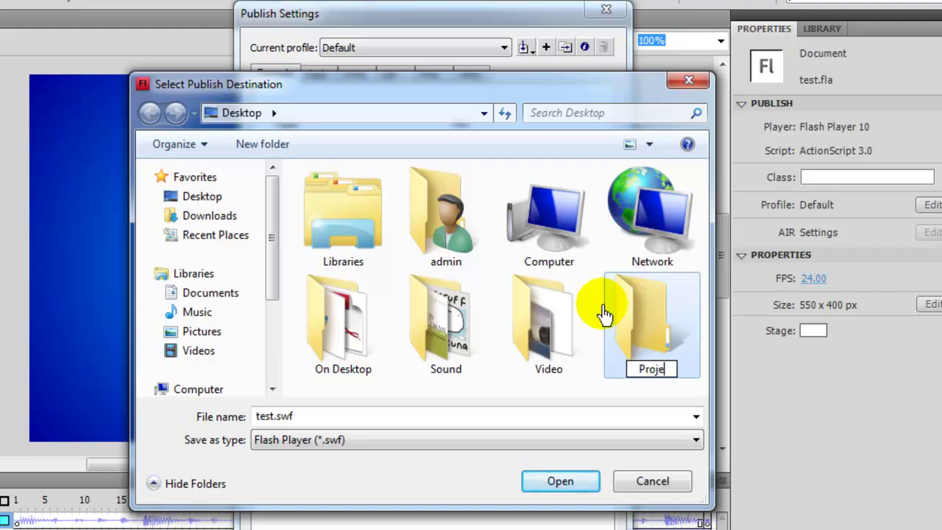
key("Return")
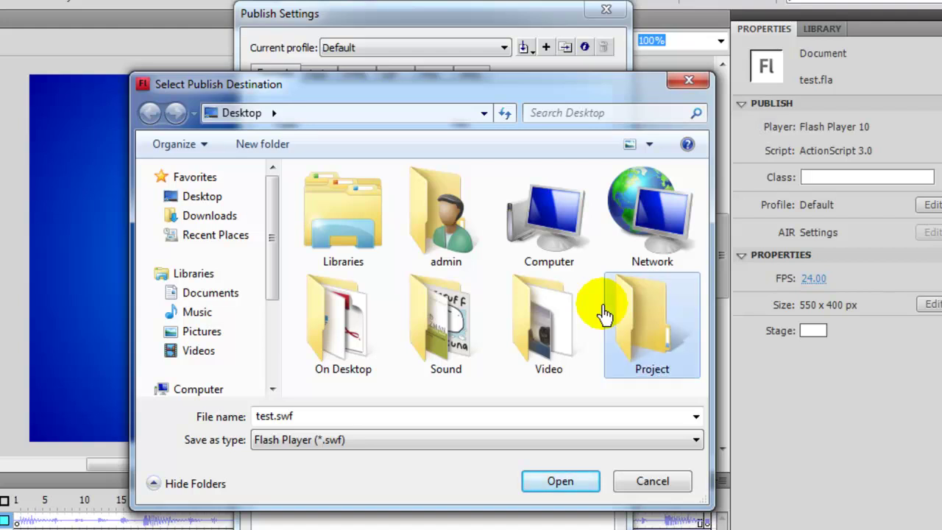
Set the publish destinations of test.swf, test.html and test.gif to the Project folder on the Desktop.
double_click(605, 315)
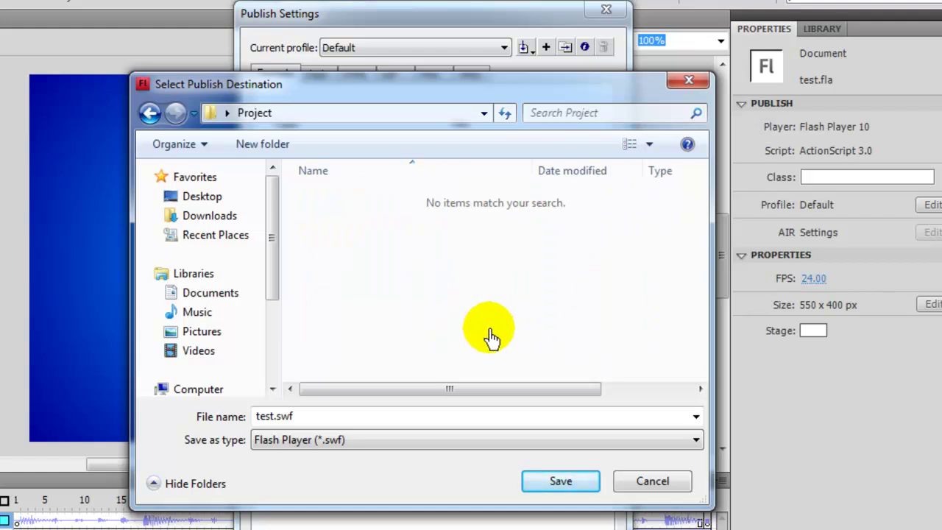
left_click(560, 484)
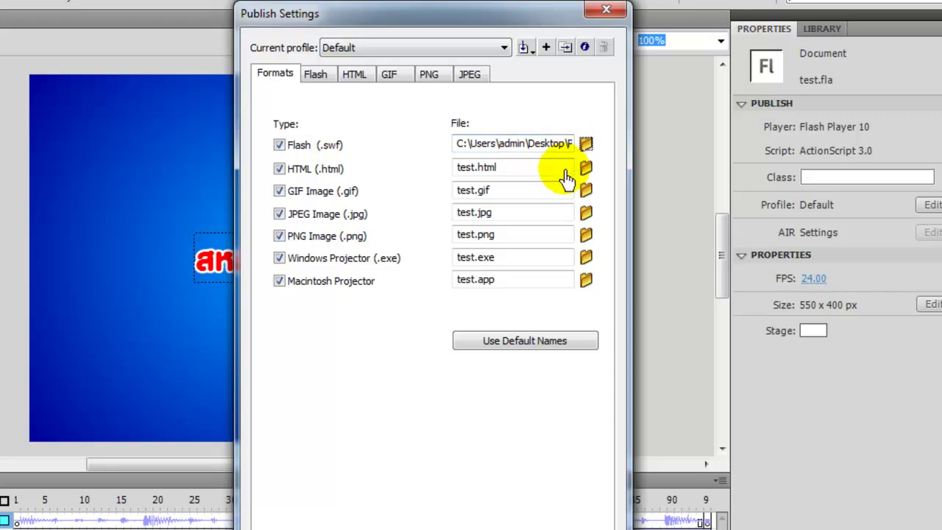
left_click(586, 170)
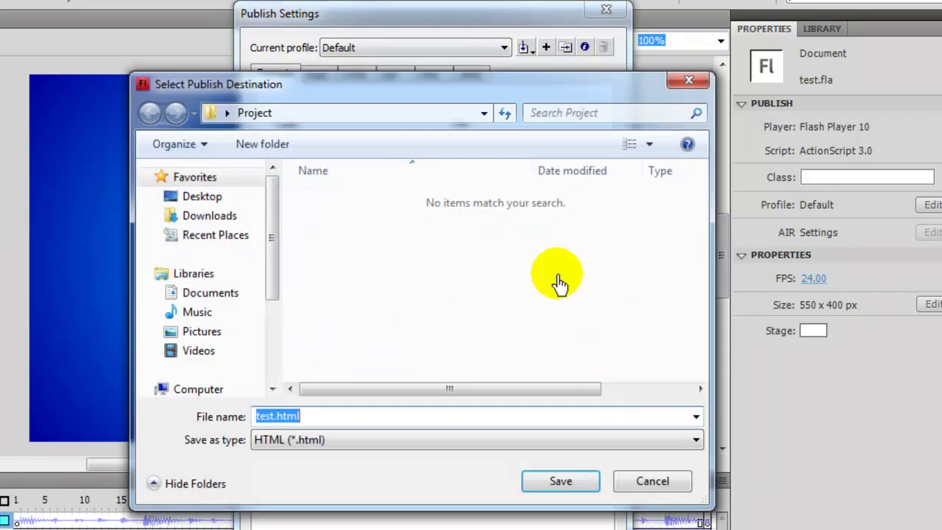
left_click(572, 481)
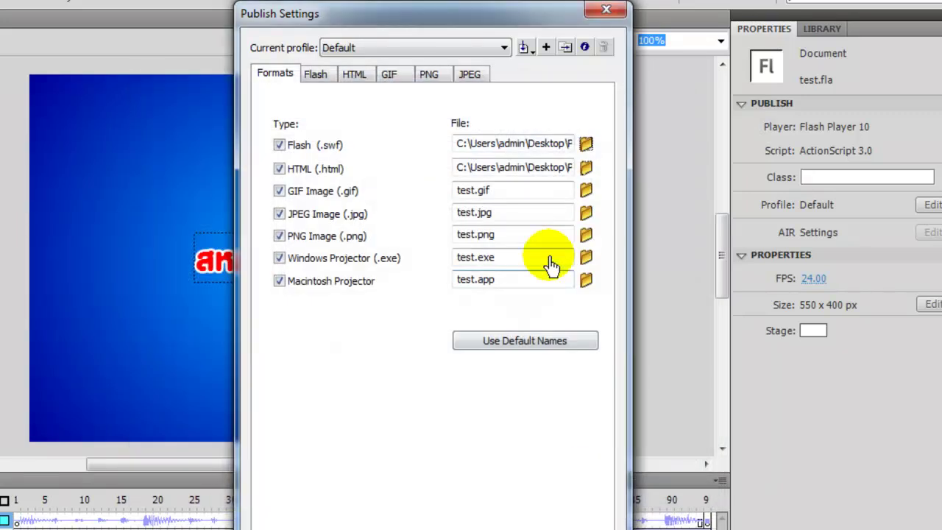
left_click(586, 191)
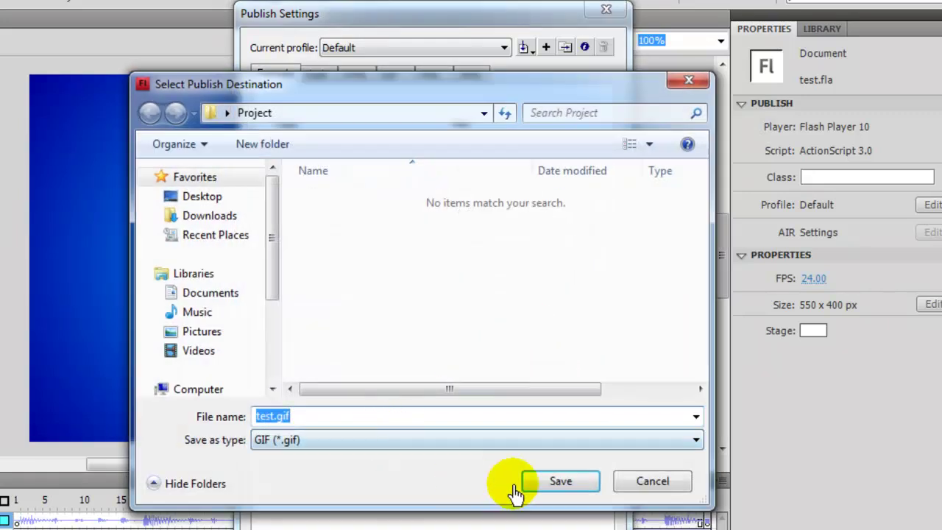
left_click(554, 482)
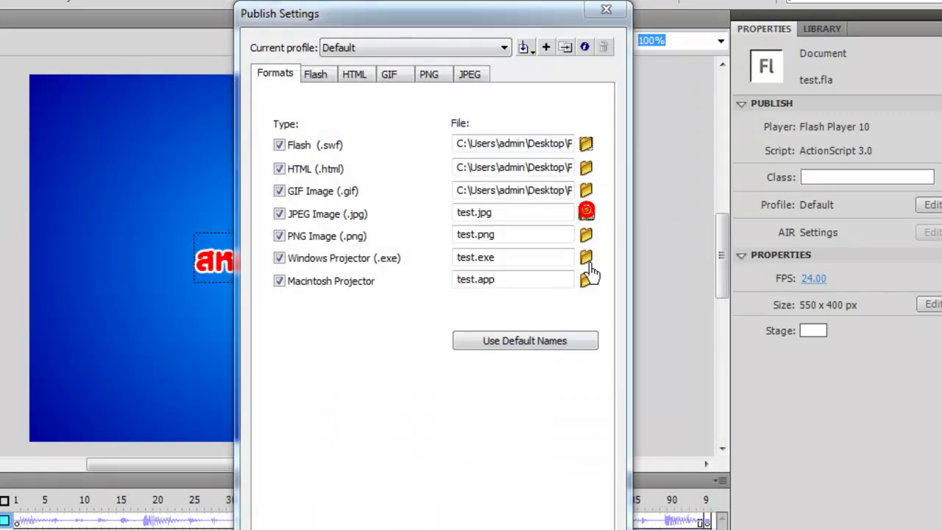
Set the publish destinations of test.jpg, test.png, test.exe and test.app to the Project folder.
left_click(586, 212)
left_click(557, 482)
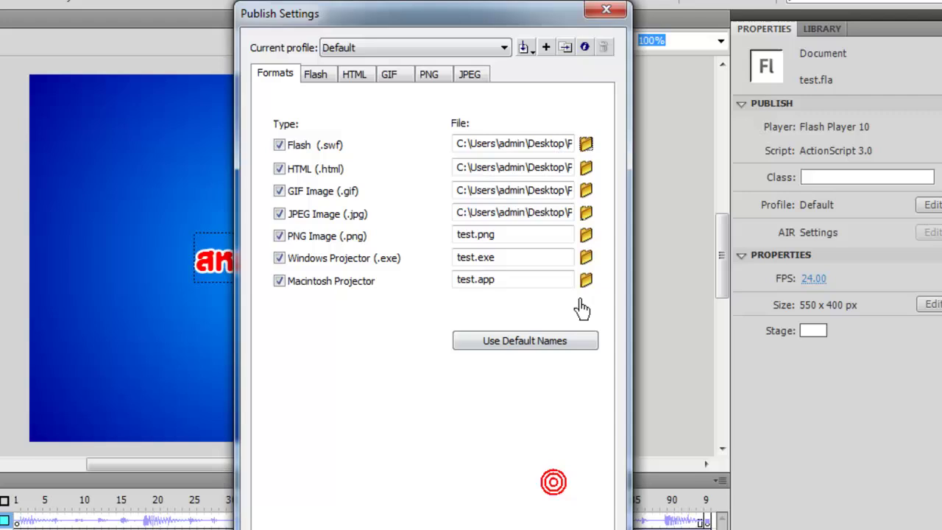
left_click(586, 236)
left_click(546, 482)
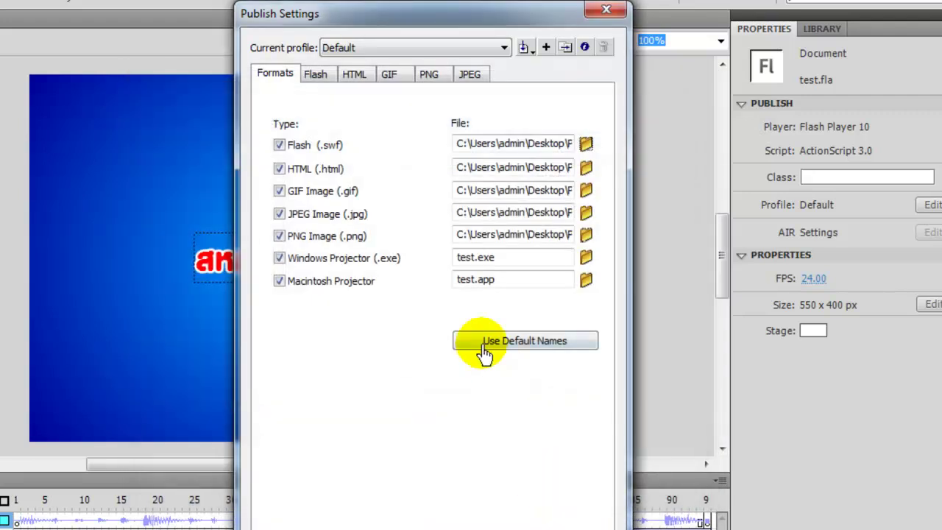
left_click(587, 259)
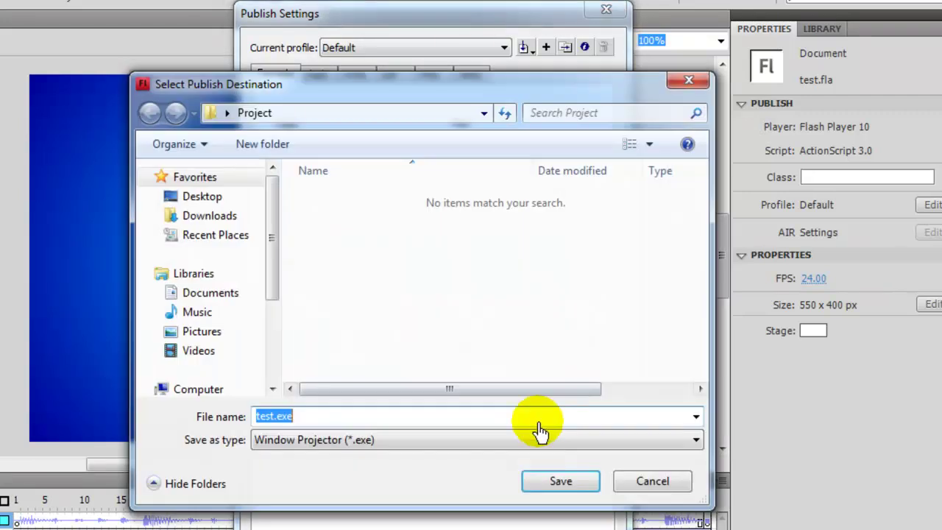
left_click(554, 482)
left_click(586, 280)
left_click(541, 486)
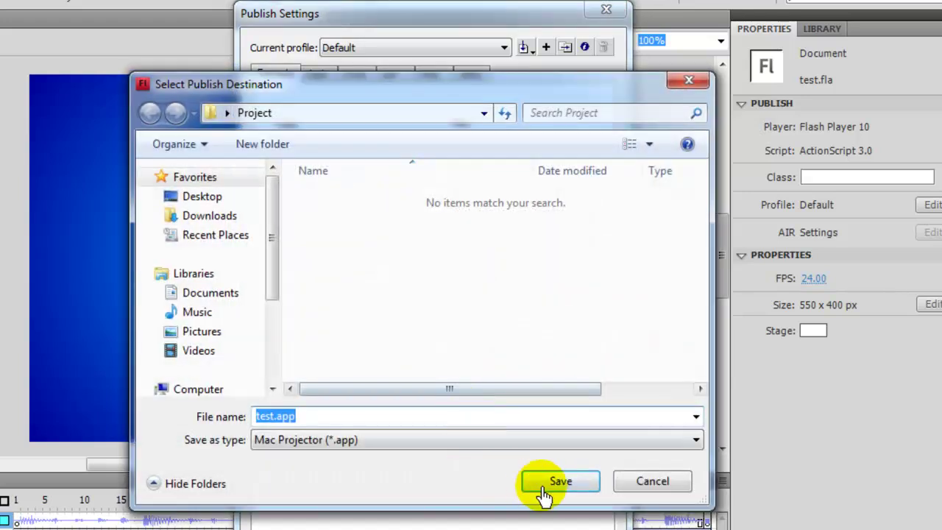
Publish the animation in all enabled formats and accept the publish settings.
left_click(477, 341)
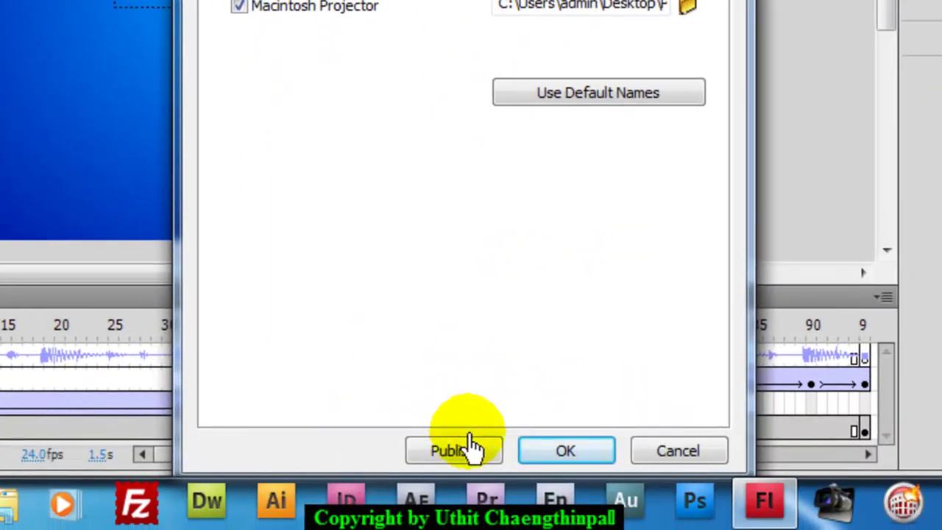
left_click(471, 449)
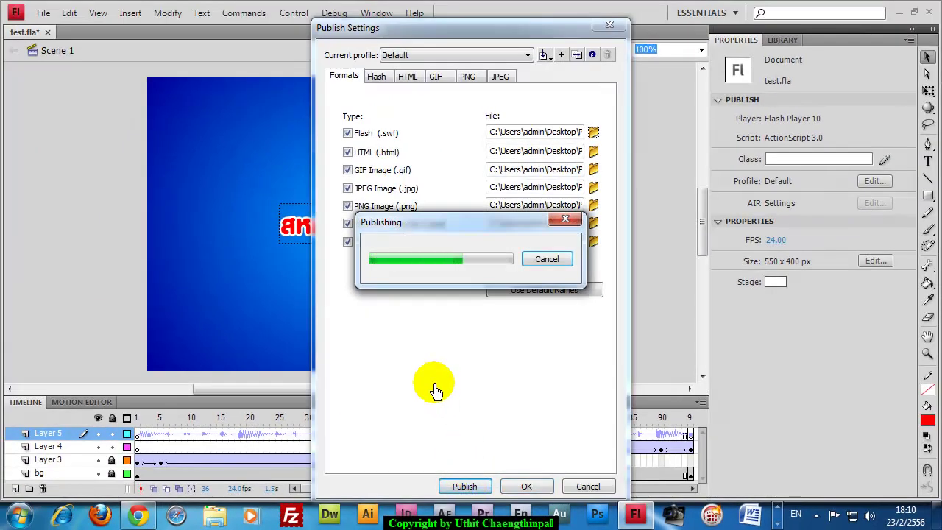
left_click(526, 486)
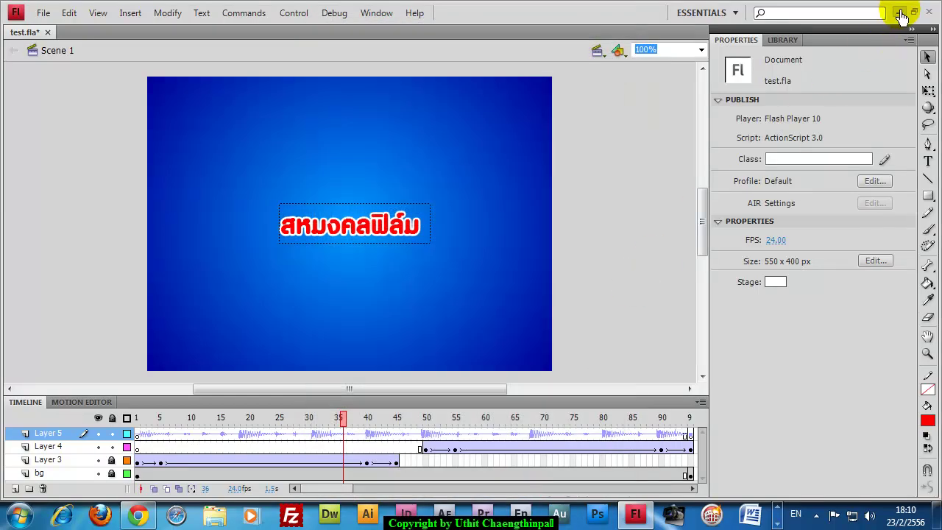
Switch to the Desktop, open the Project folder in a maximized window and display its files as large icons.
left_click(901, 14)
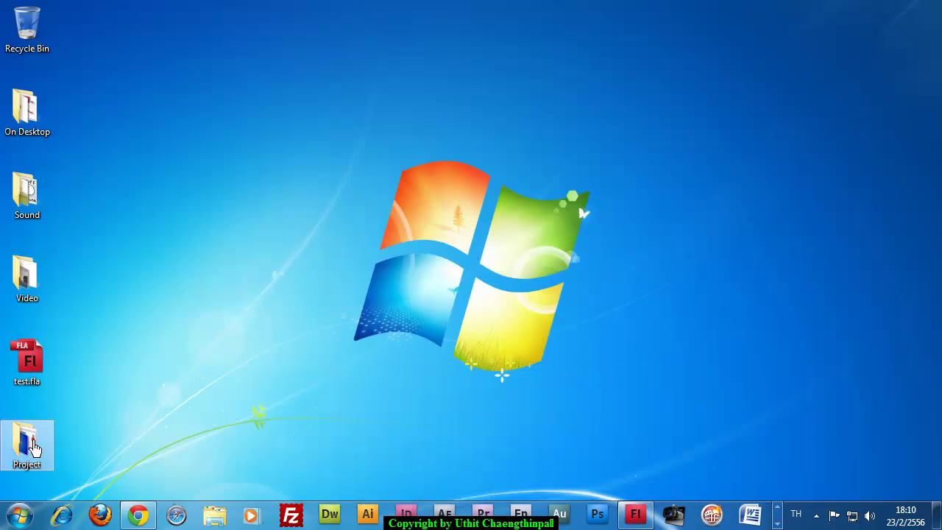
double_click(29, 445)
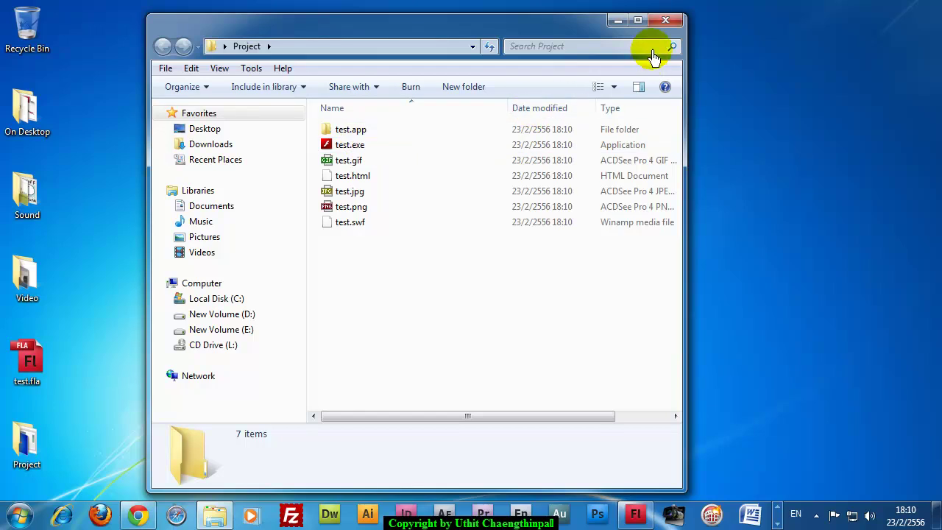
left_click(637, 20)
left_click(871, 67)
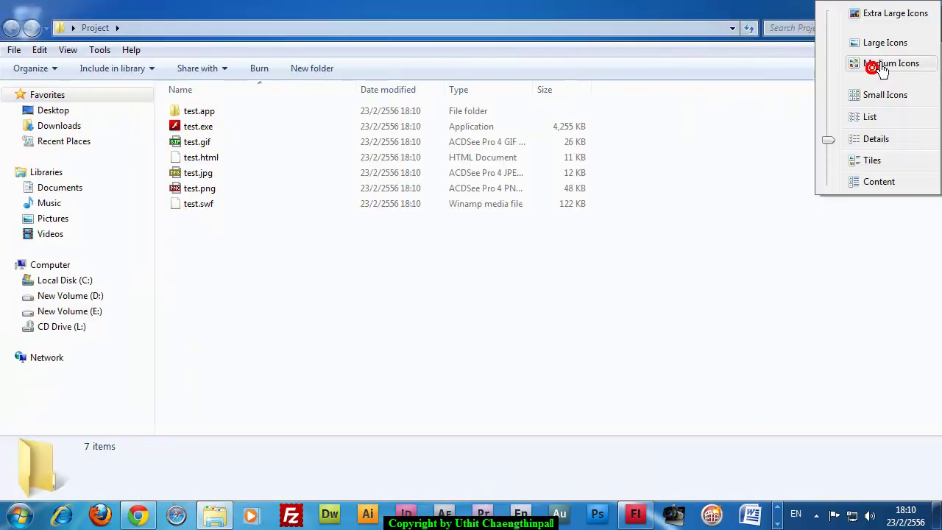
left_click(885, 44)
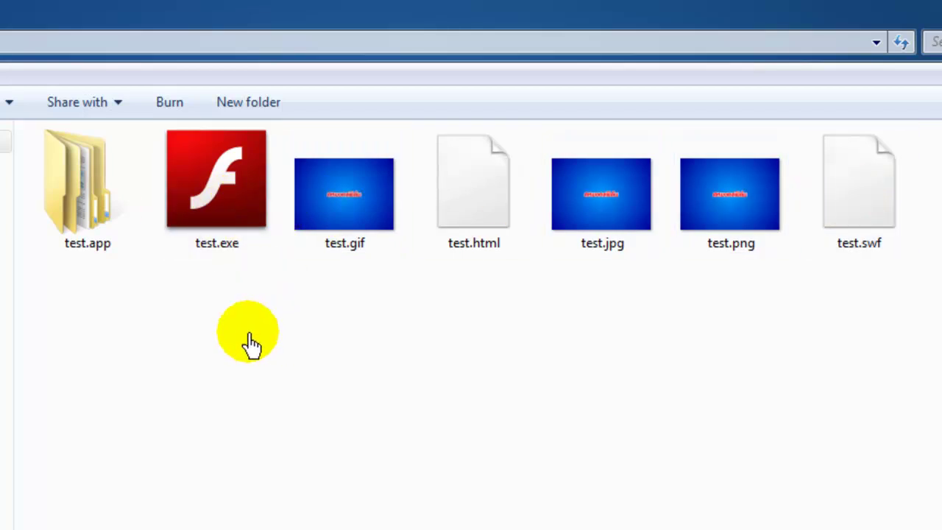
Examine the published files in the Project folder, including the Windows projector, the JPEG, GIF and PNG images, and the SWF.
left_click(248, 224)
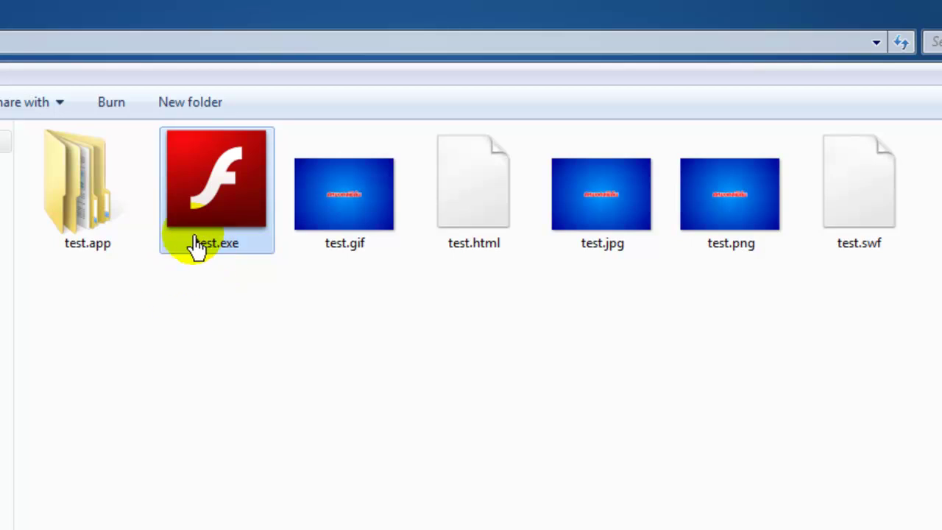
mouse_move(217, 223)
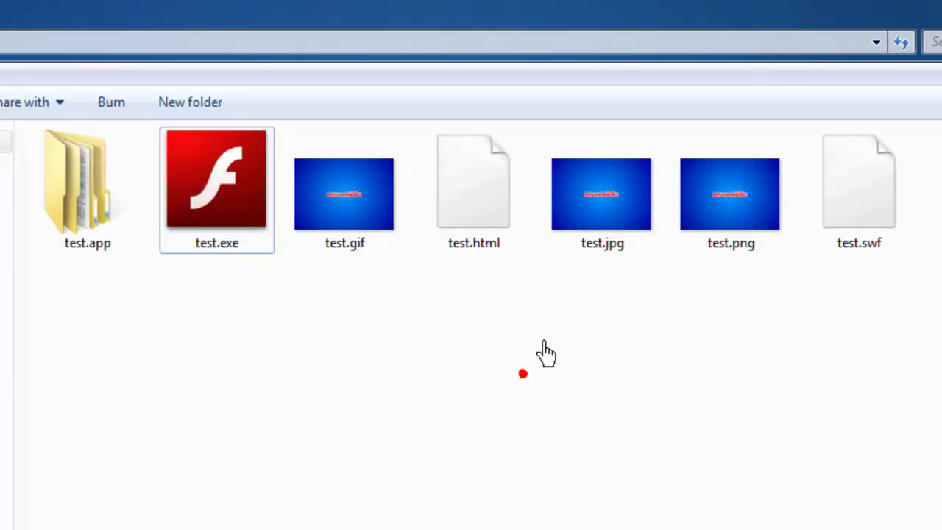
left_click(628, 228)
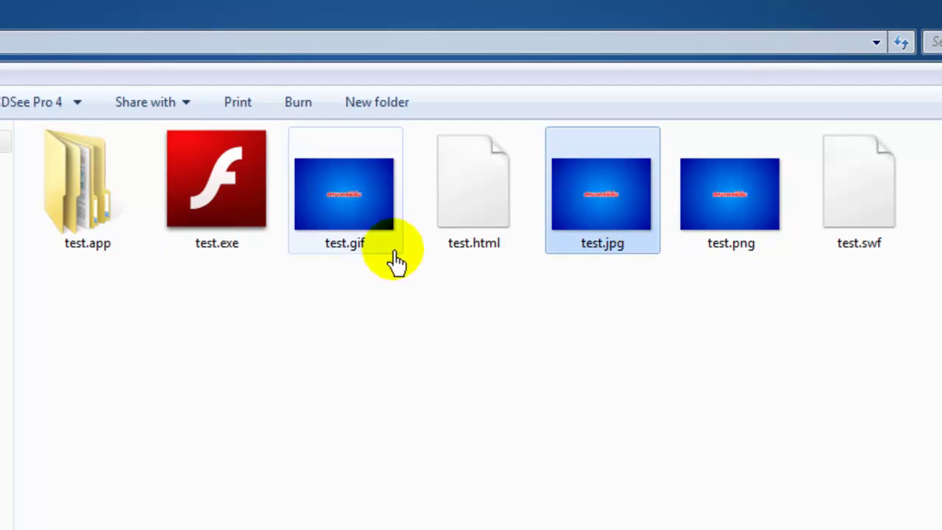
left_click(368, 237)
left_click(725, 219)
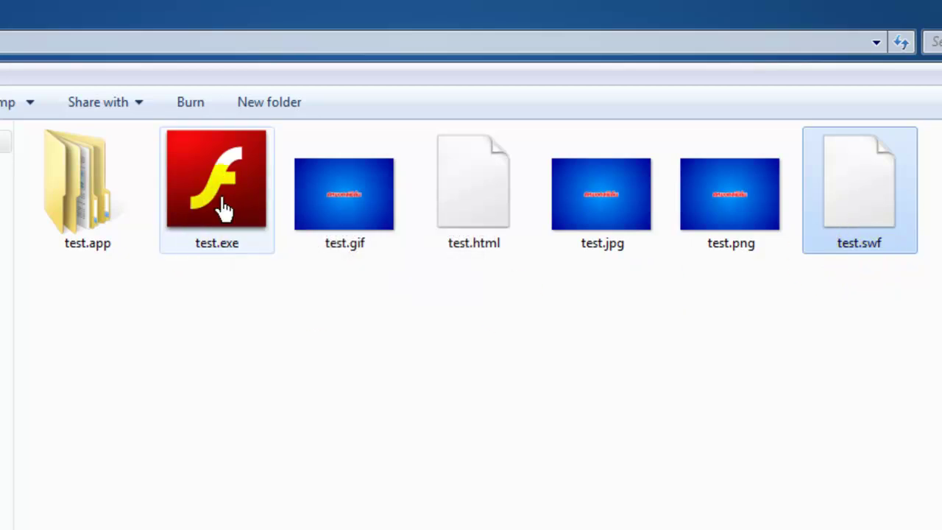
mouse_move(217, 210)
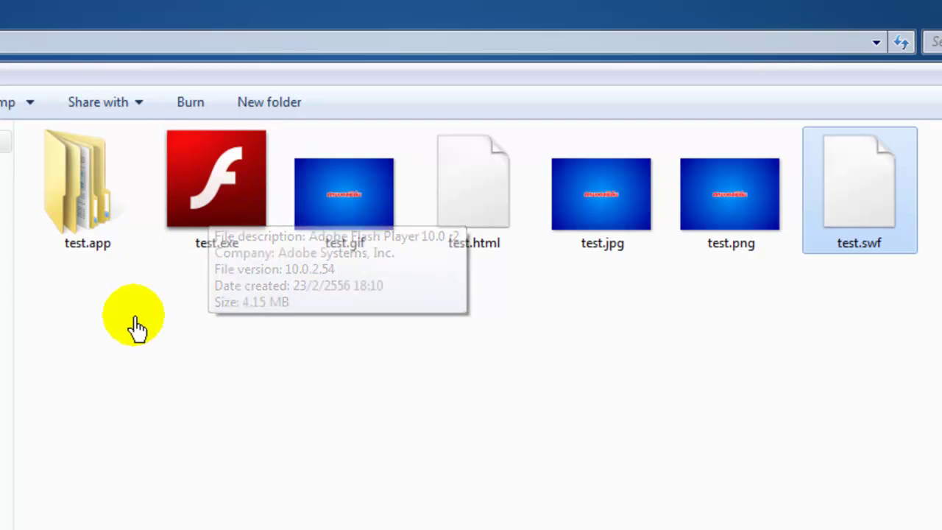
mouse_move(92, 261)
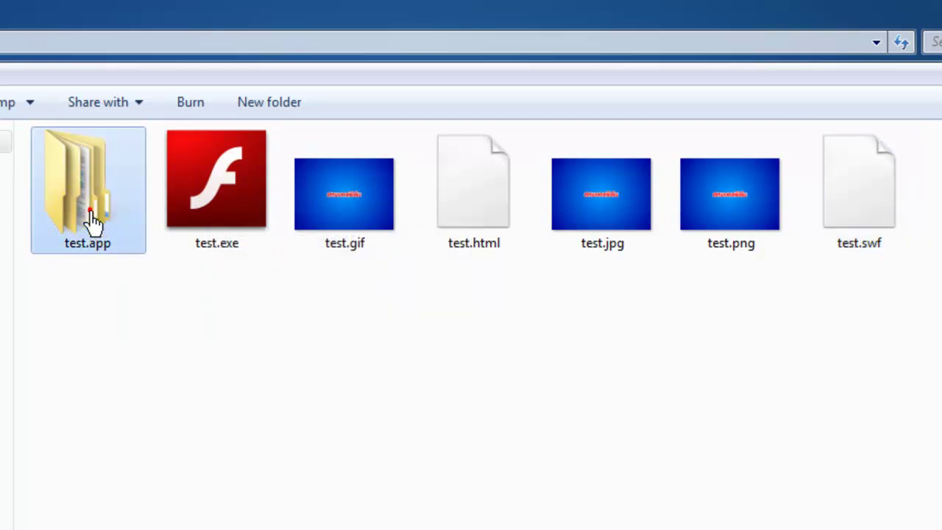
Look through the Contents folder inside test.app and return to the Project folder.
double_click(88, 213)
double_click(87, 165)
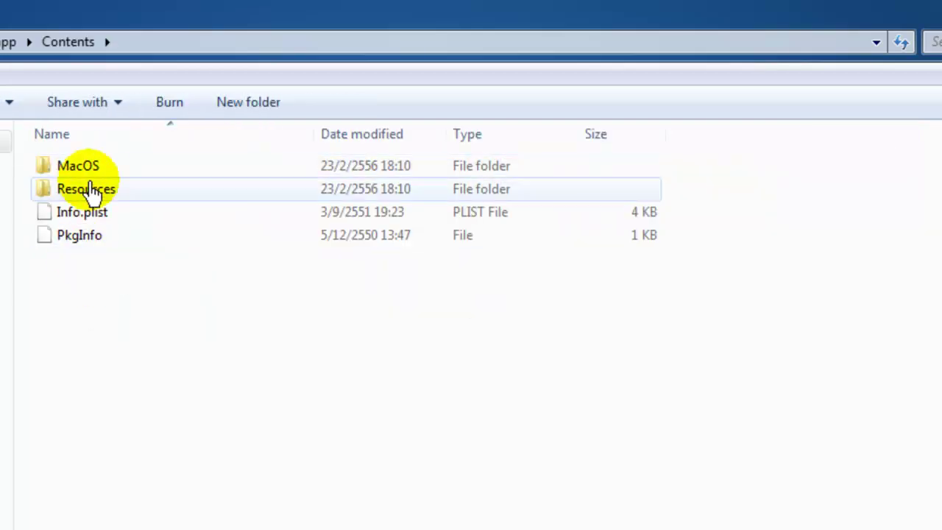
left_click(67, 166)
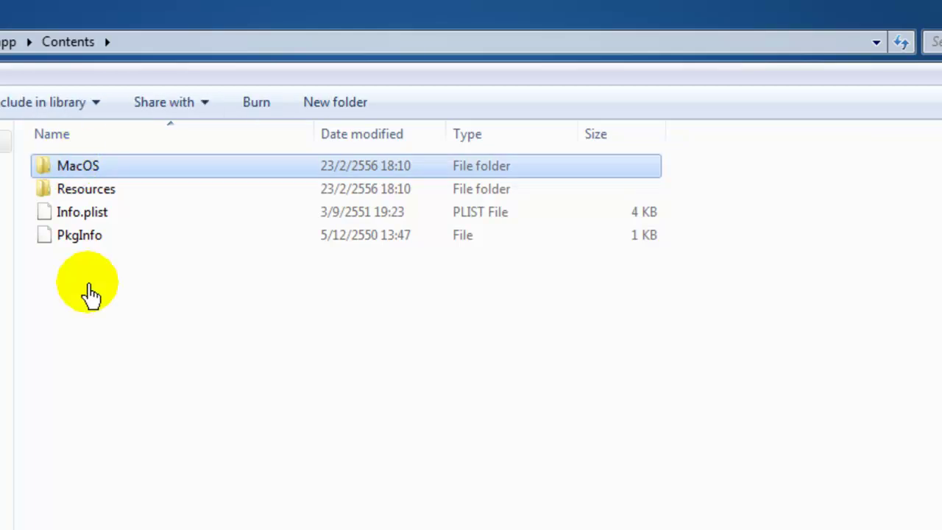
left_click(6, 42)
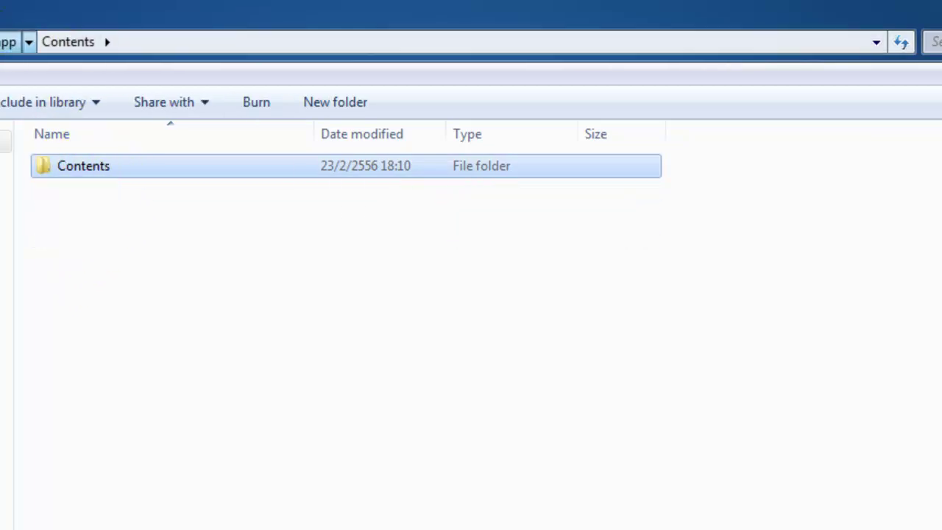
left_click(3, 42)
left_click(177, 335)
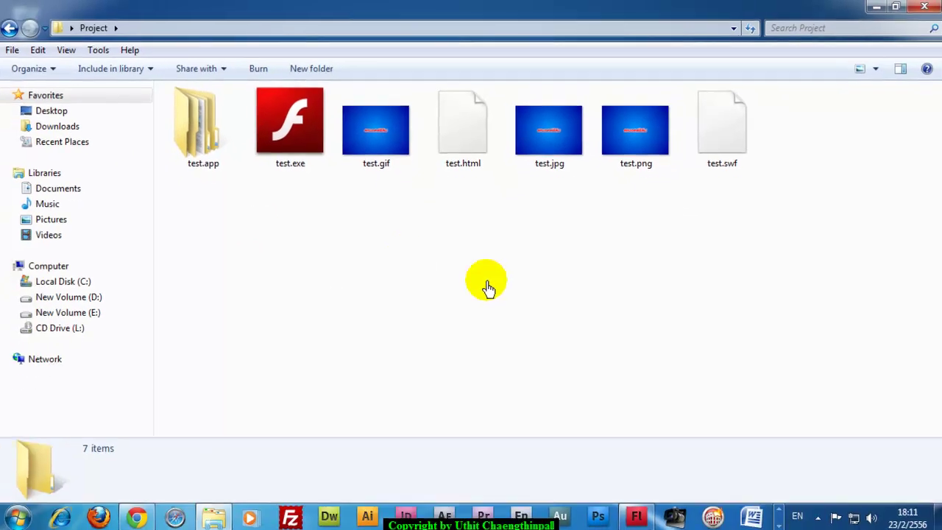